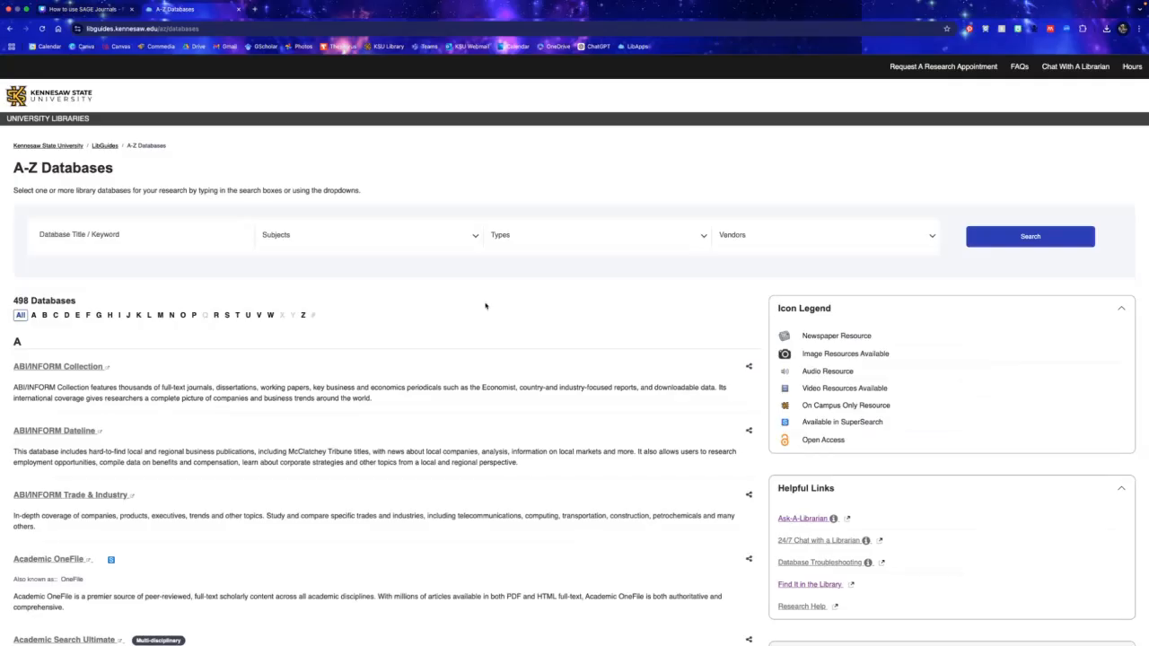
- Filter the A-Z database list to the letter S and open SAGE Journals
left_click(473, 238)
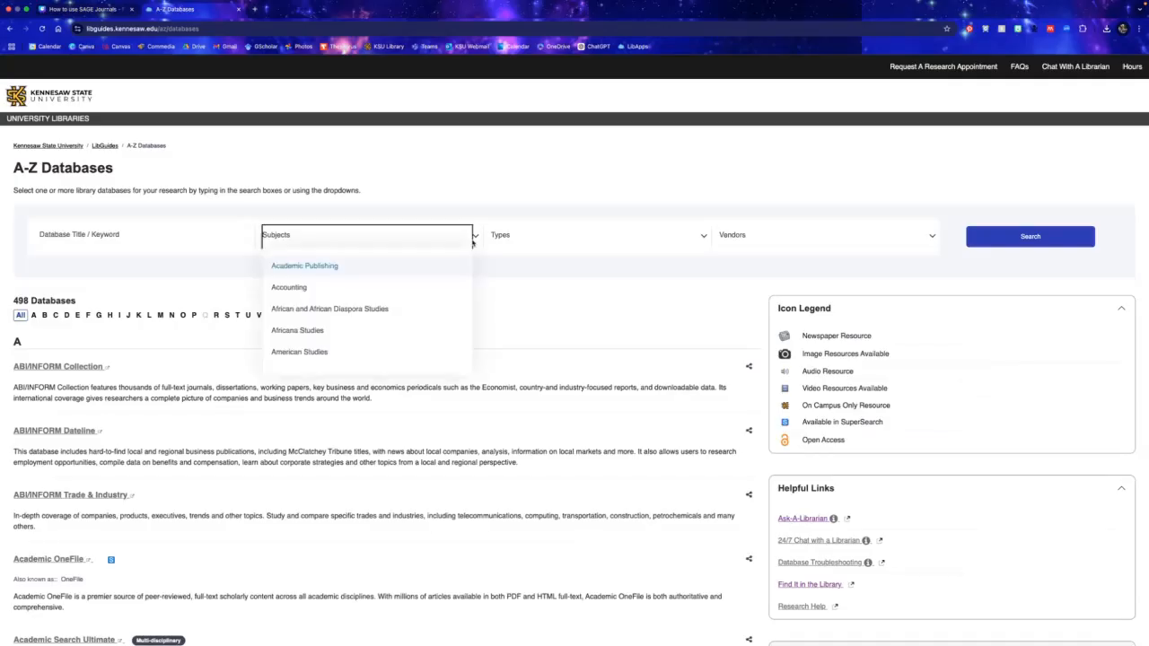
left_click(522, 179)
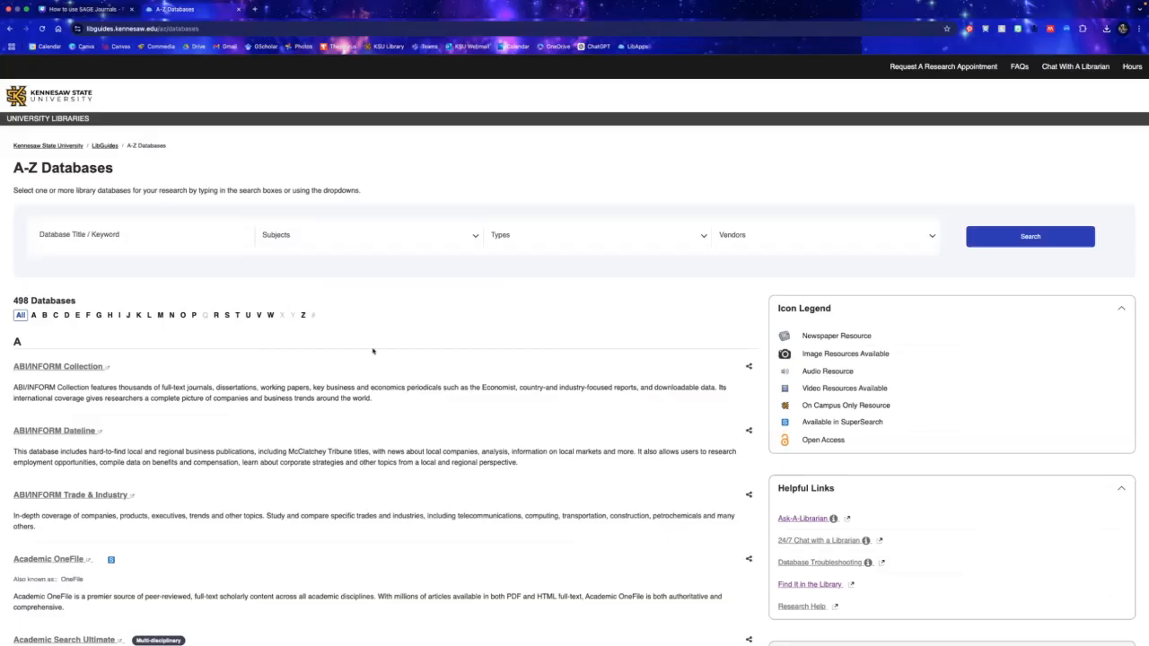
left_click(227, 315)
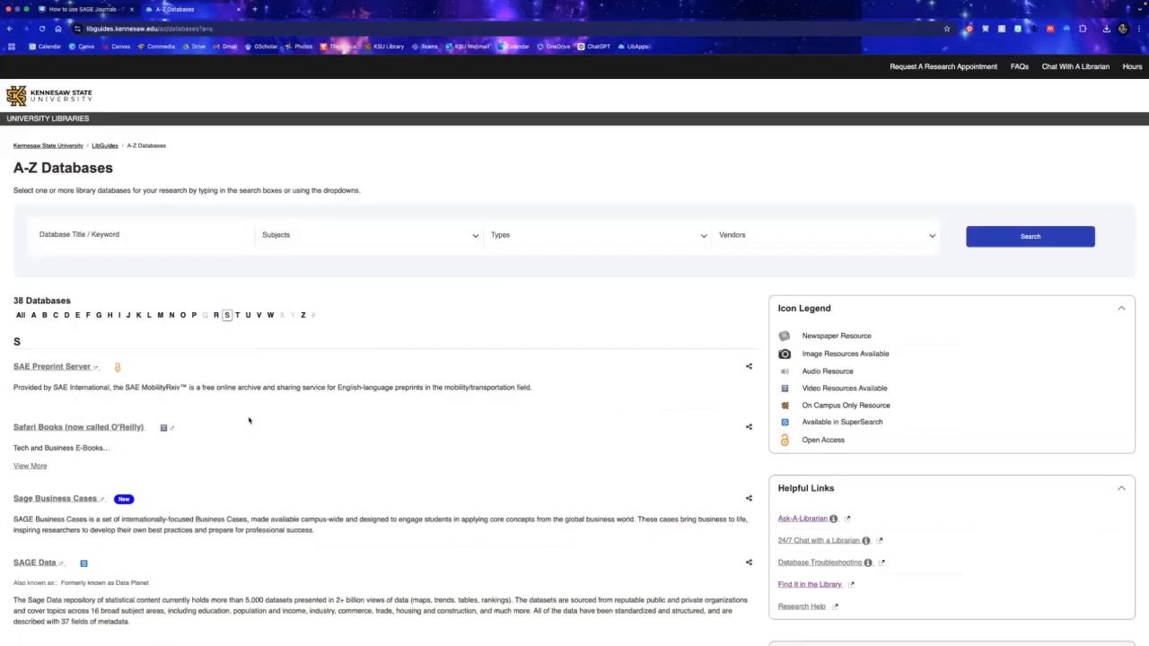
scroll(249, 420, "down", 5)
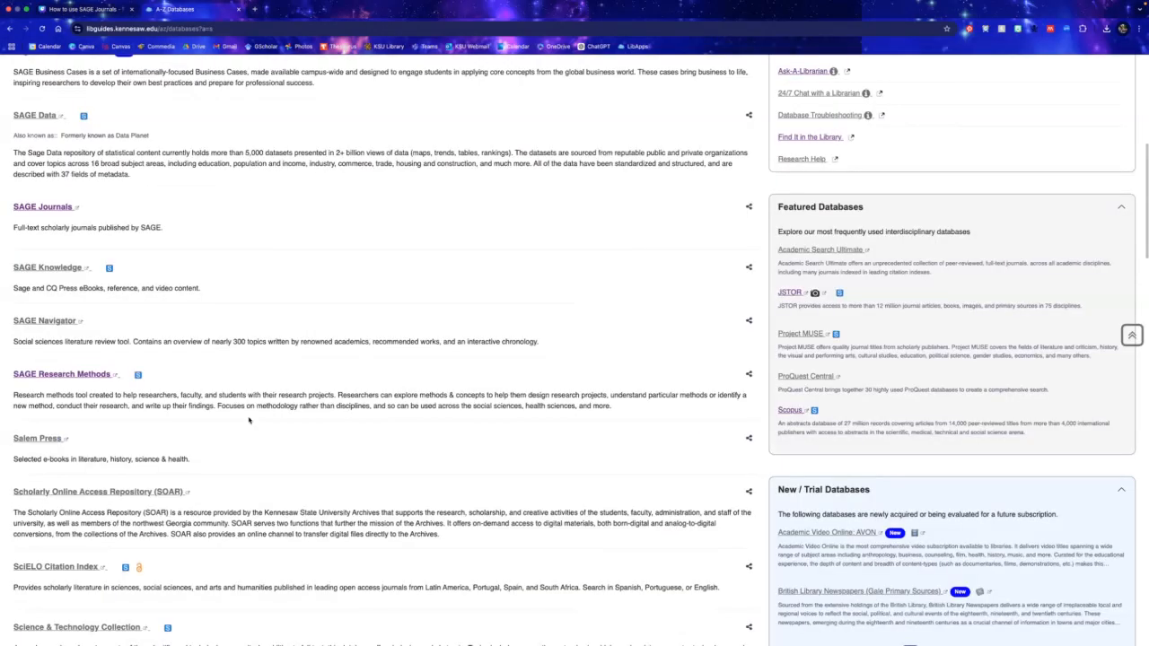
left_click(44, 208)
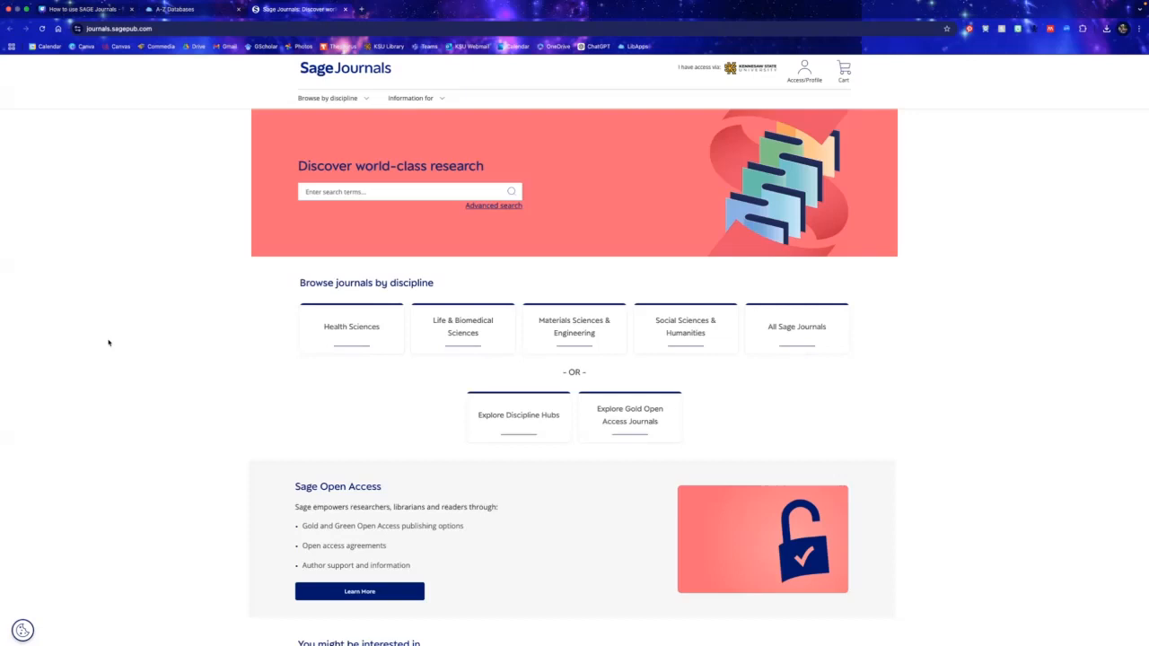
- Search Sage Journals for "black female voters United States"
left_click(335, 192)
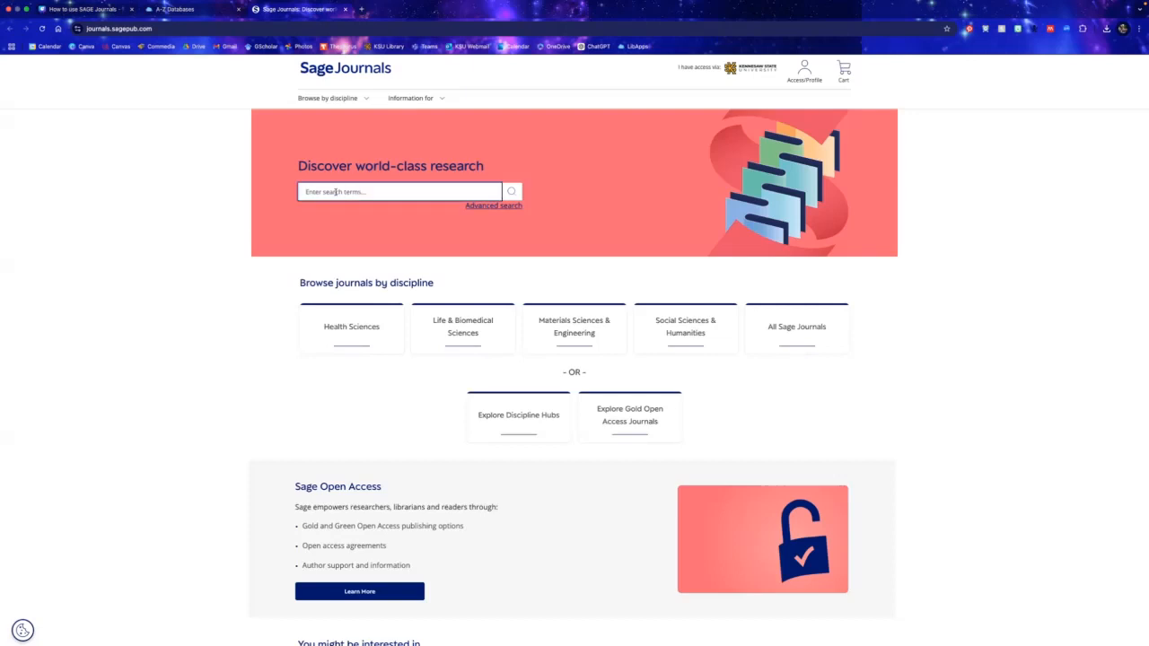
type("black female voters United States")
key("Return")
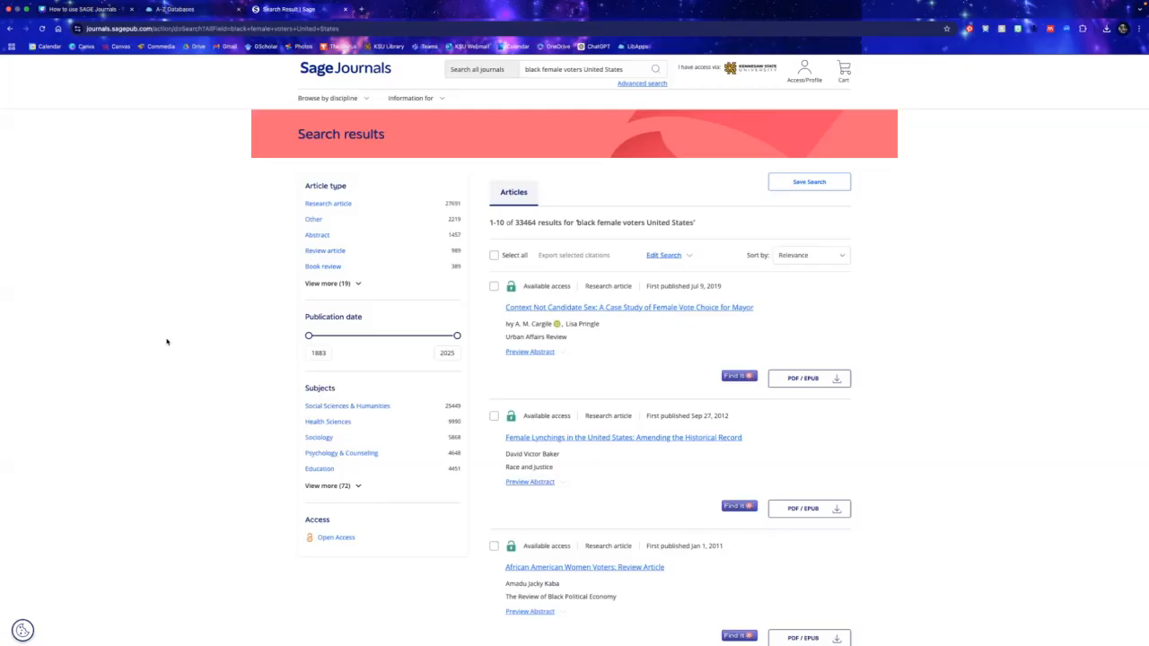
- Filter the search results to research articles published from 2015 to 2025
left_click_drag(308, 336, 398, 337)
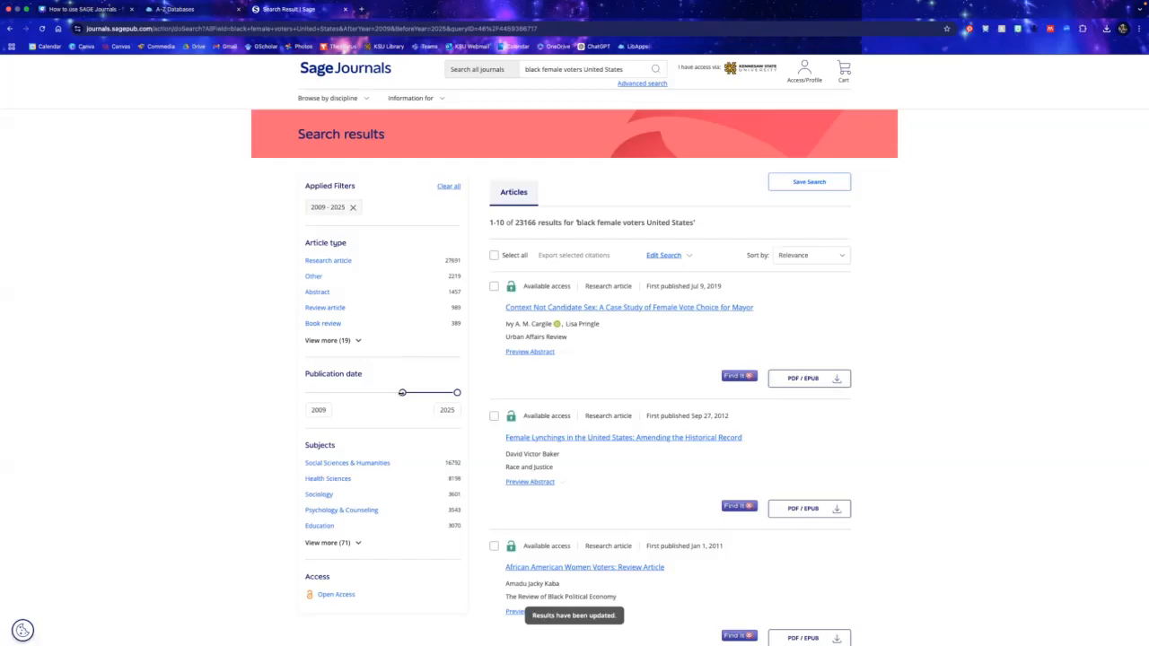
left_click_drag(402, 392, 412, 394)
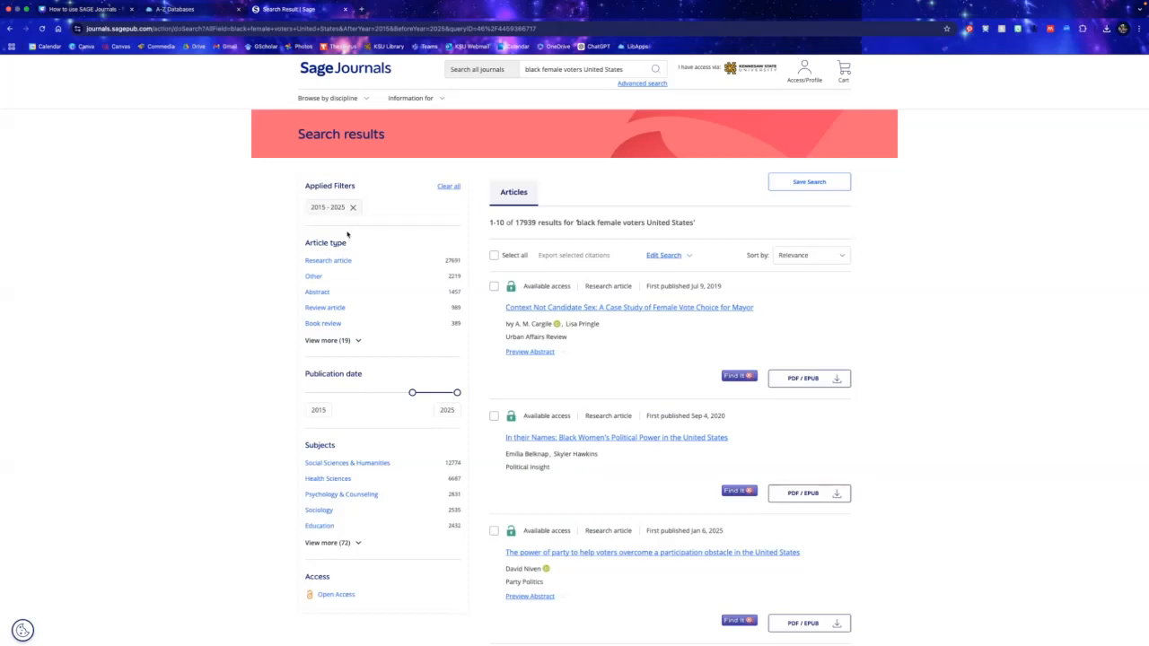
left_click(320, 262)
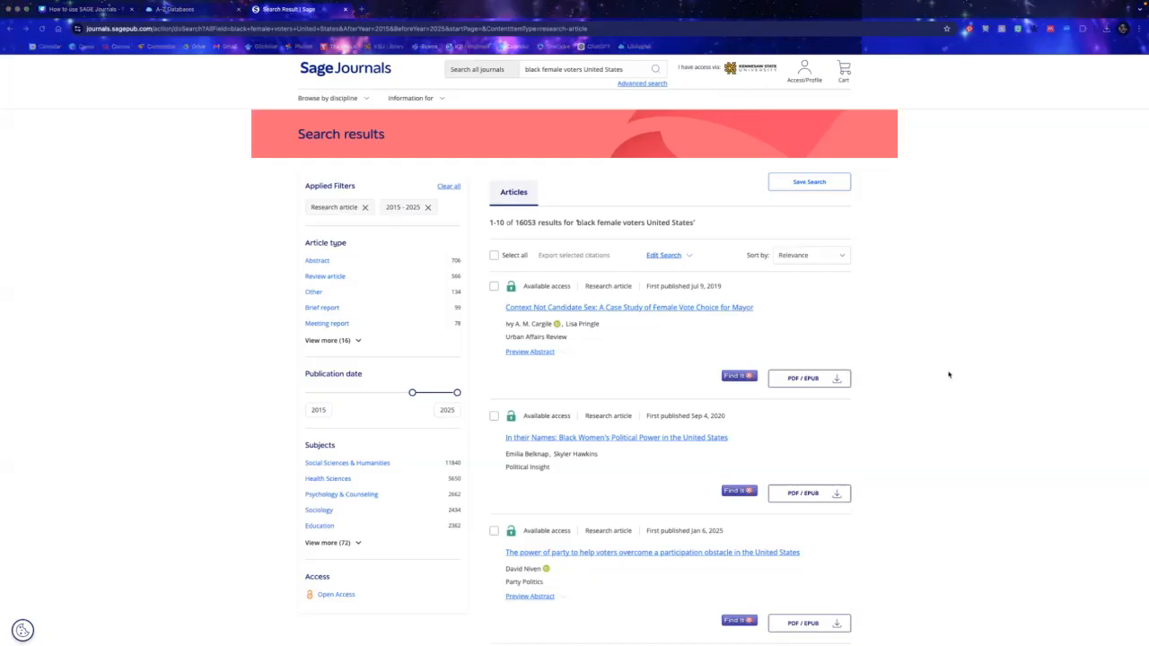
- Open the article "In their Names: Black Women's Political Power in the United States" from the filtered results
scroll(949, 374, "down", 1)
scroll(948, 374, "down", 1)
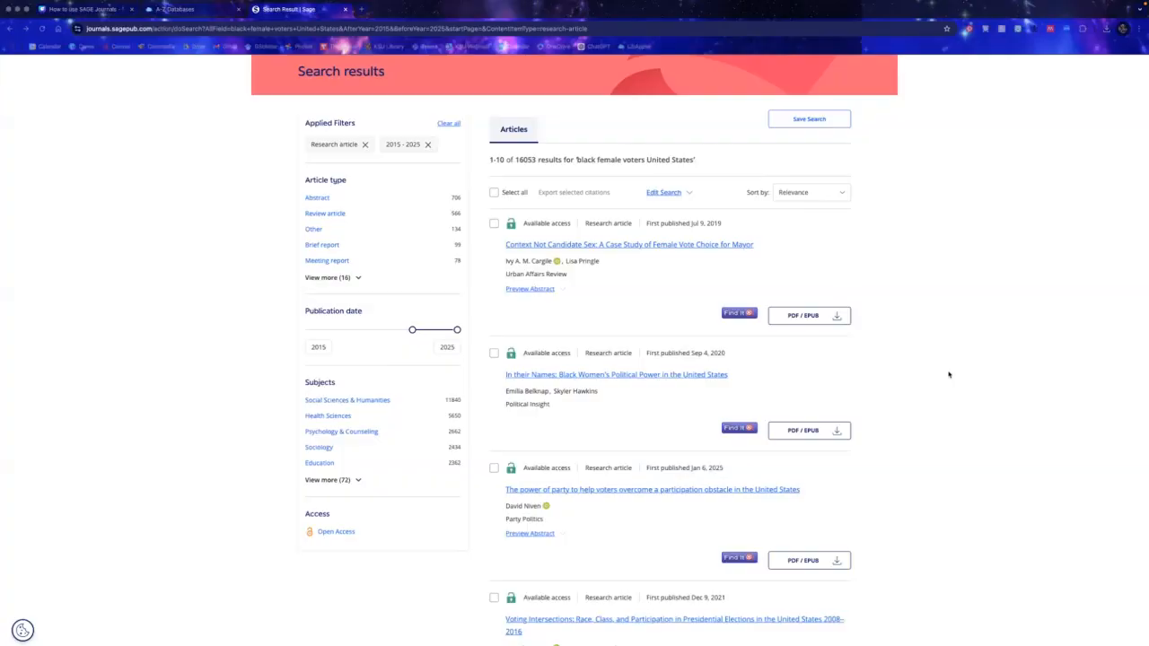
left_click(641, 376)
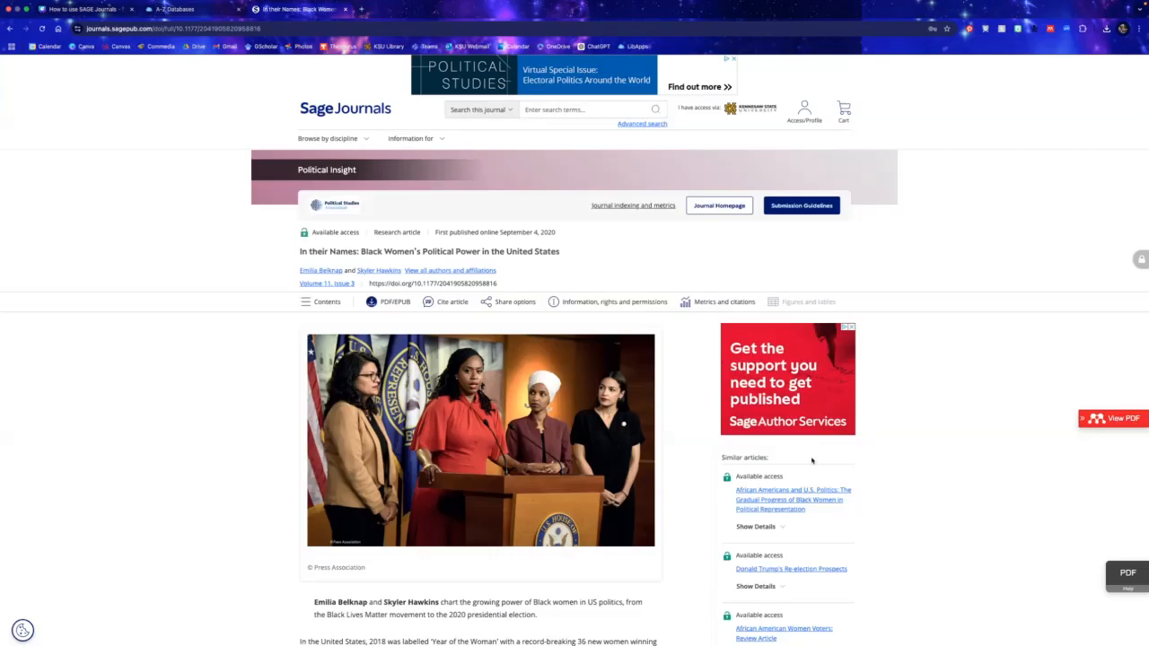
- Skim the article's full text and jump to its References section through the article contents
scroll(812, 460, "down", 1)
scroll(244, 541, "down", 1)
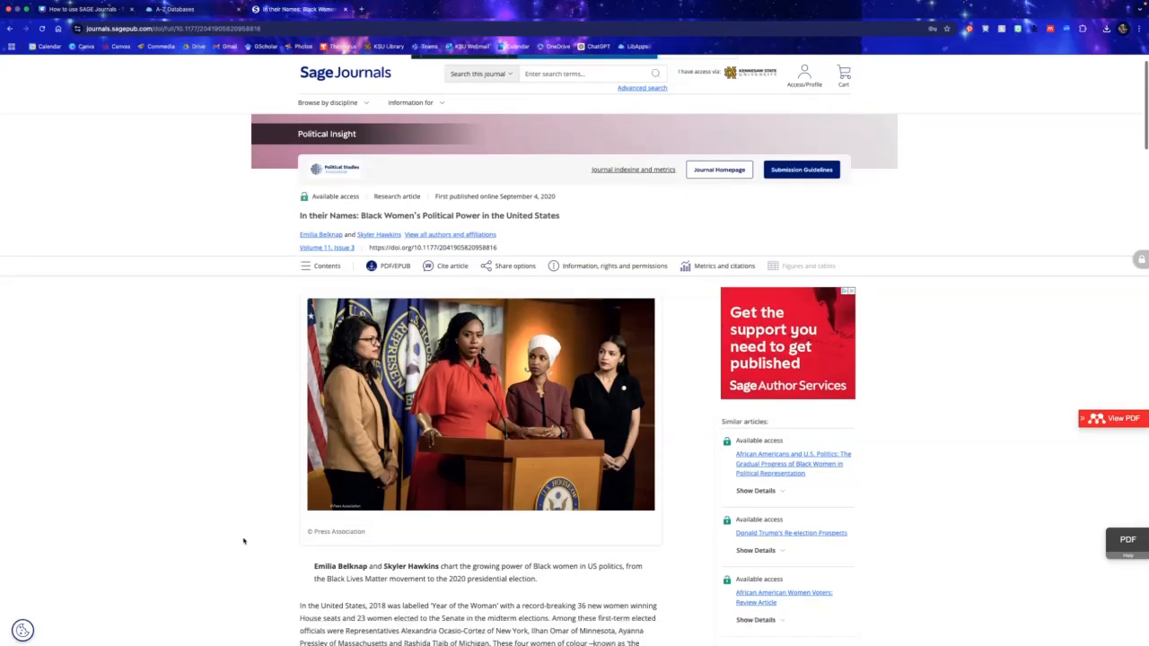
scroll(243, 541, "down", 8)
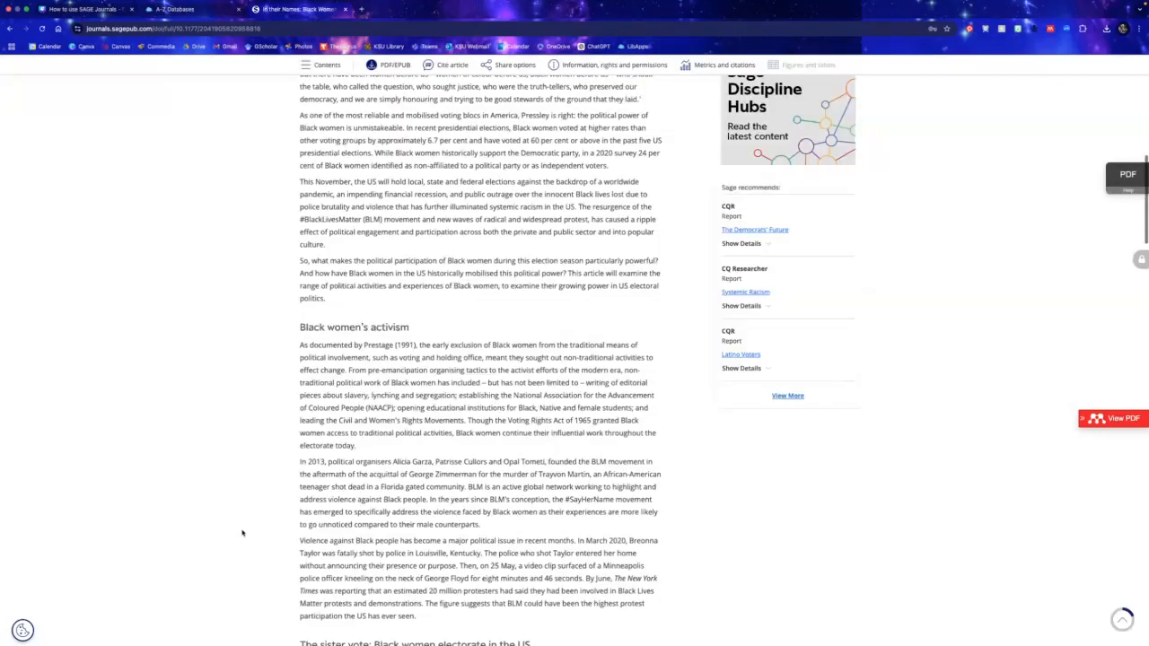
scroll(241, 533, "up", 4)
scroll(228, 494, "up", 4)
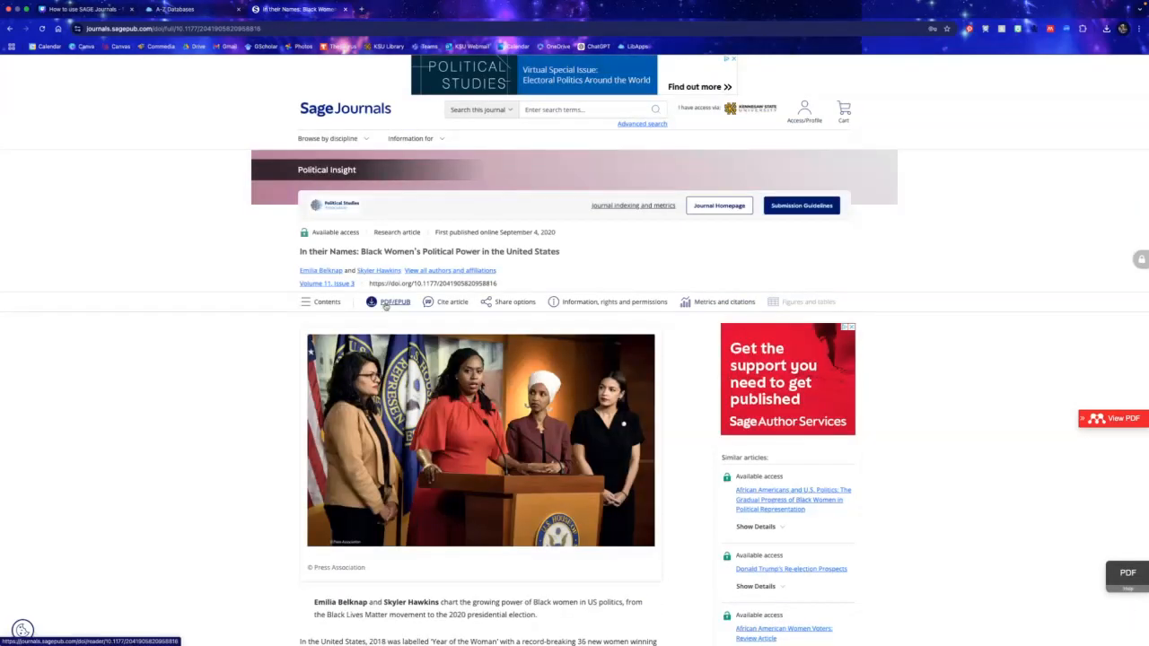
left_click(325, 303)
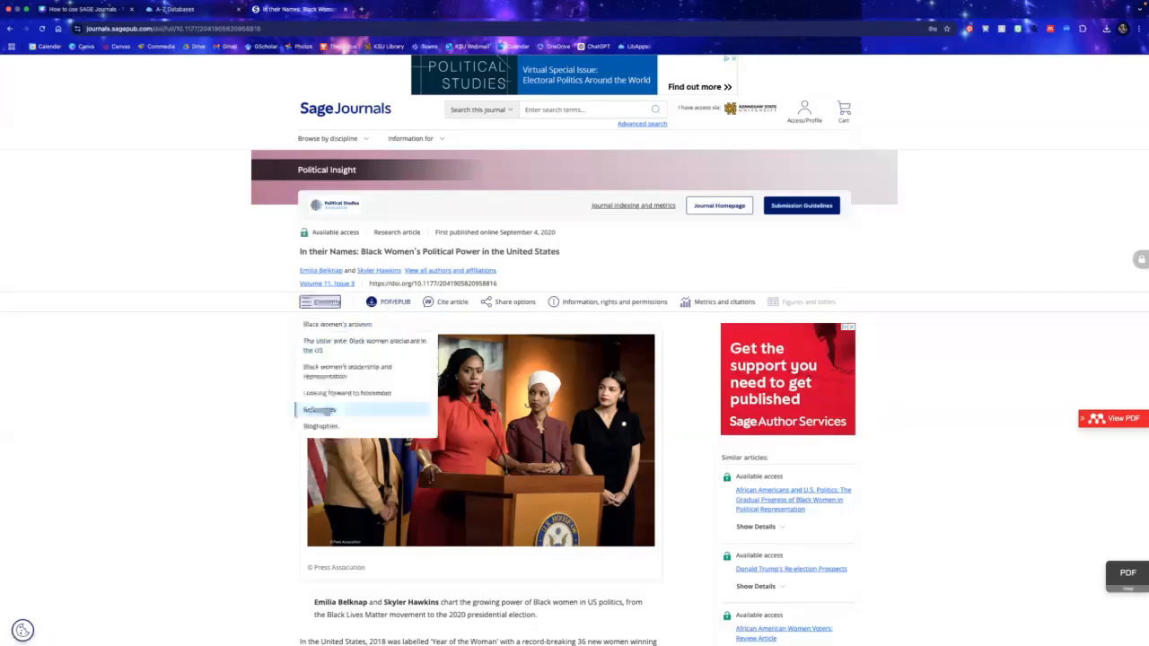
left_click(320, 410)
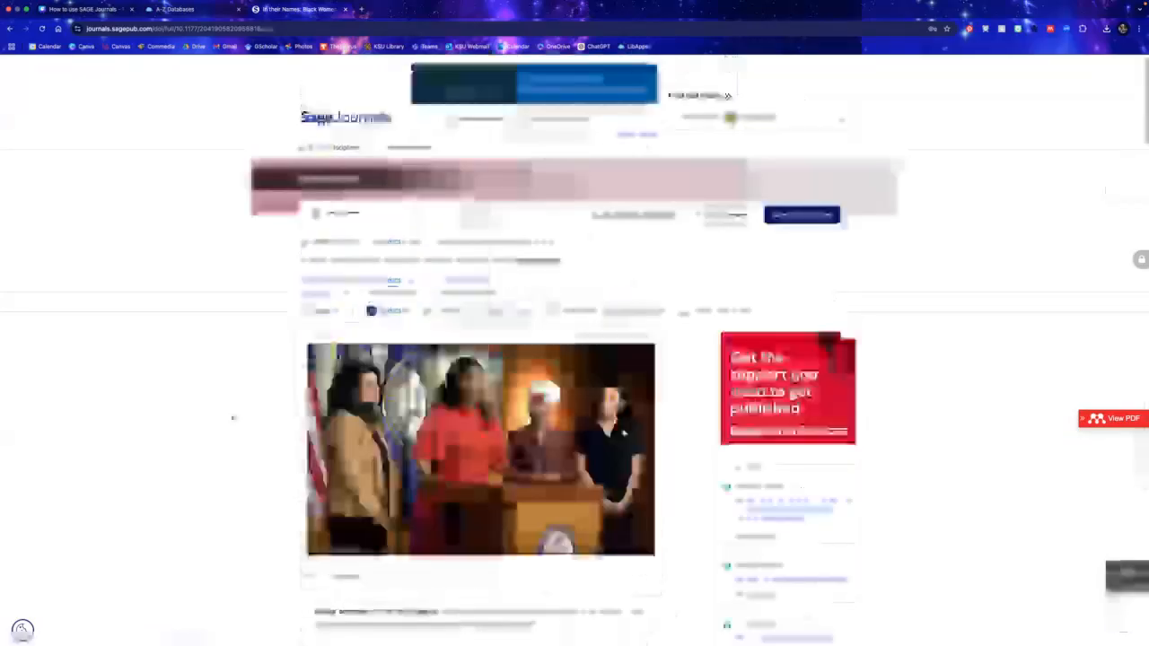
scroll(233, 418, "down", 2)
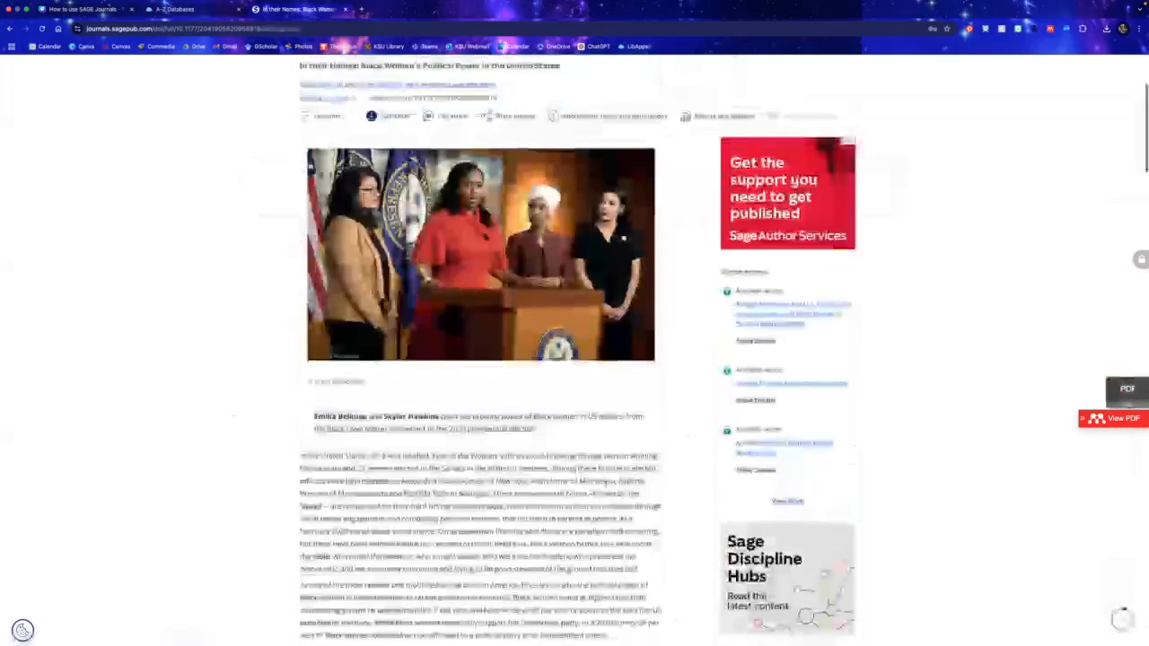
scroll(635, 376, "up", 2)
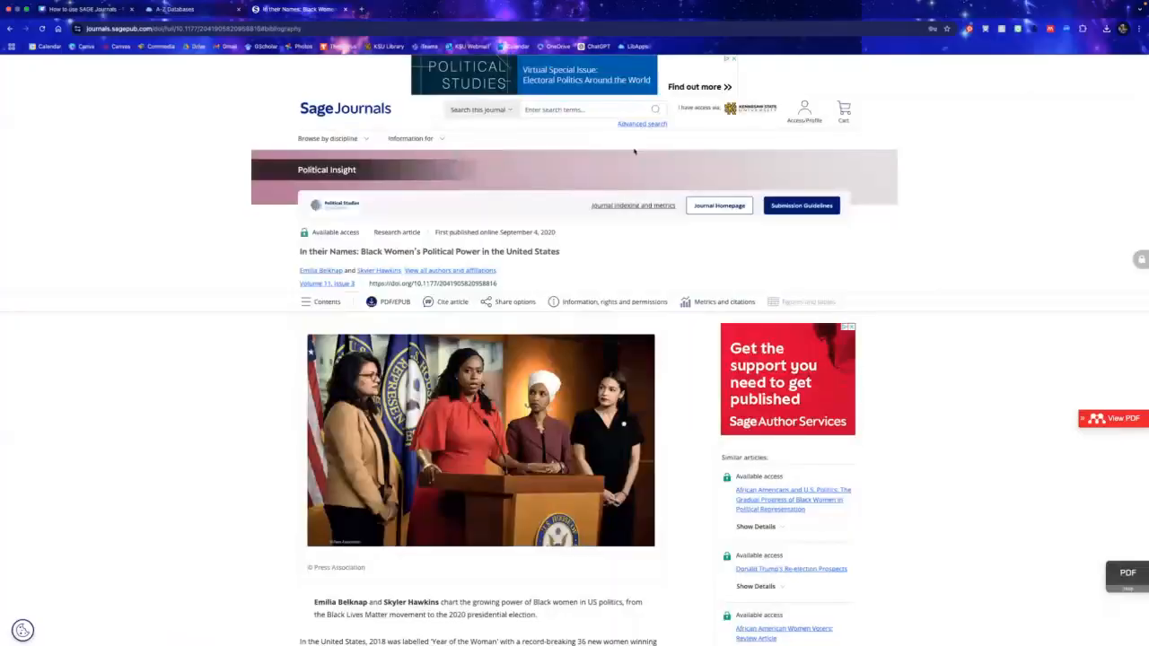
- Run an advanced search for black female voters AND "political participation", limited to only content with full access
left_click(643, 125)
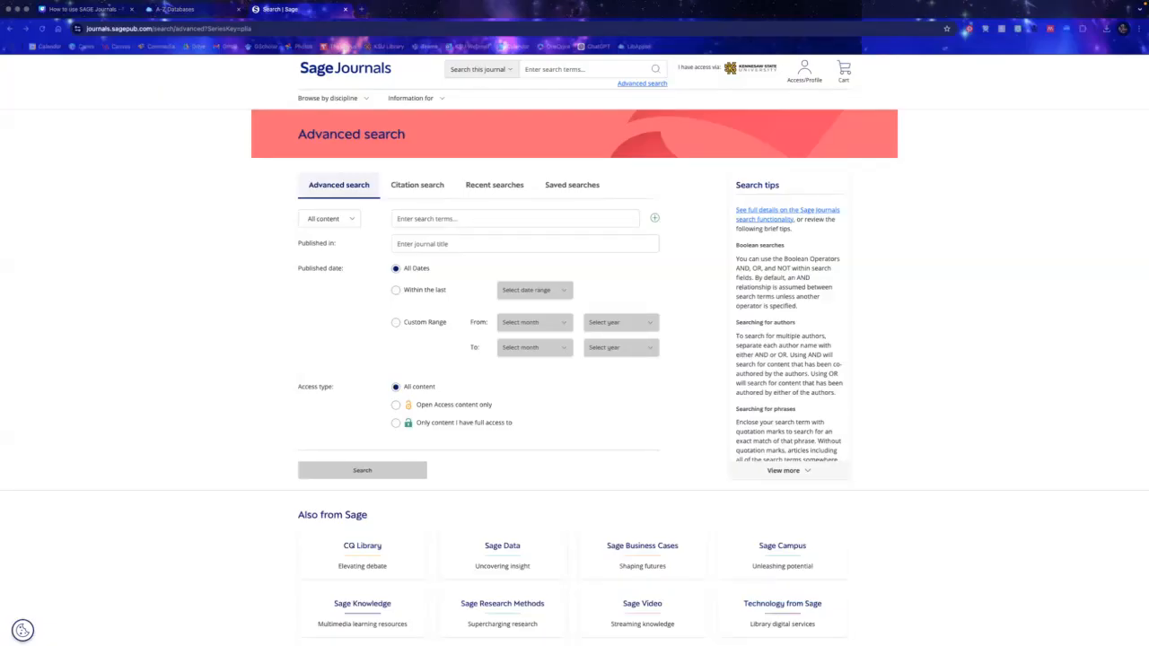
left_click(425, 221)
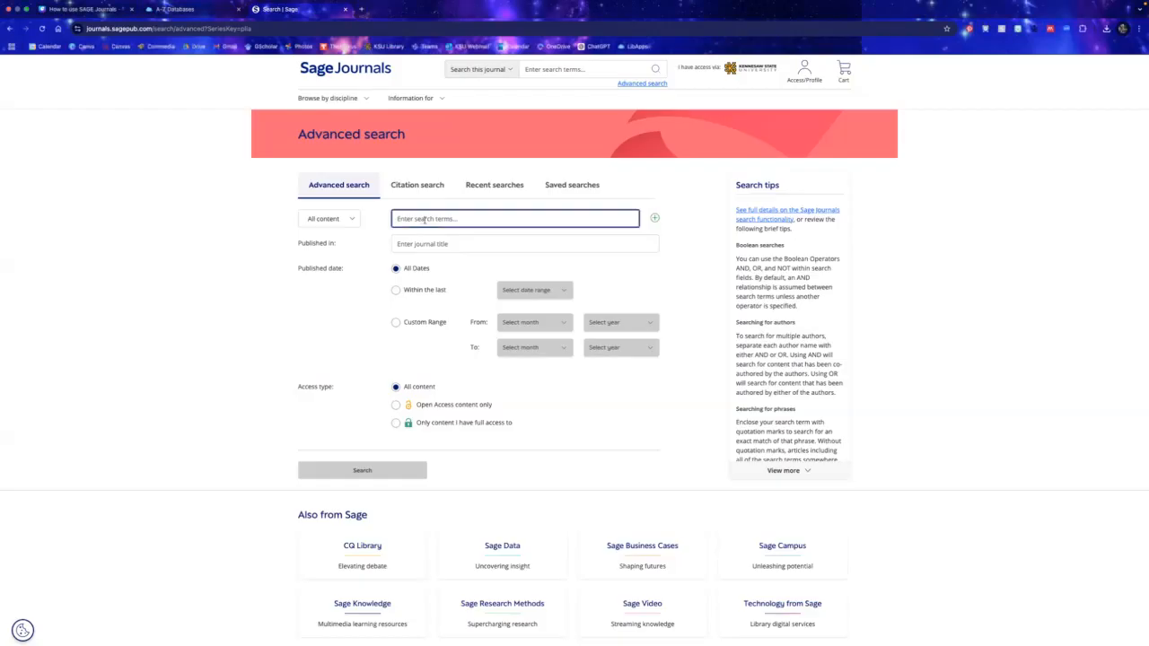
type("black fem")
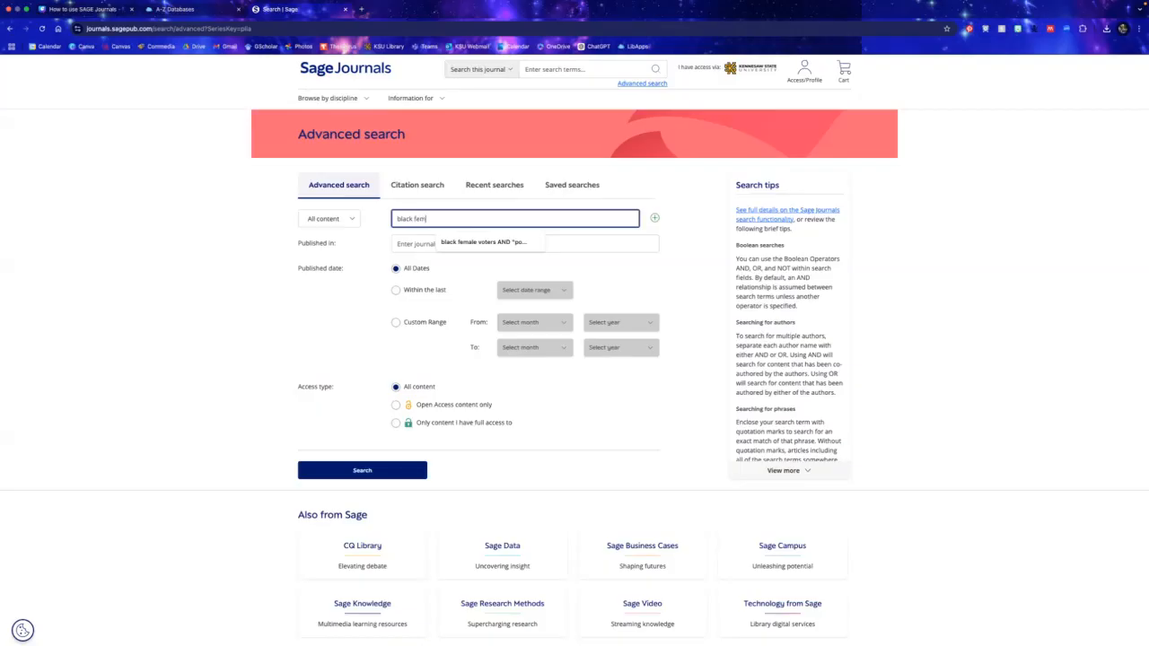
type("ale voters AND \"political participation\"")
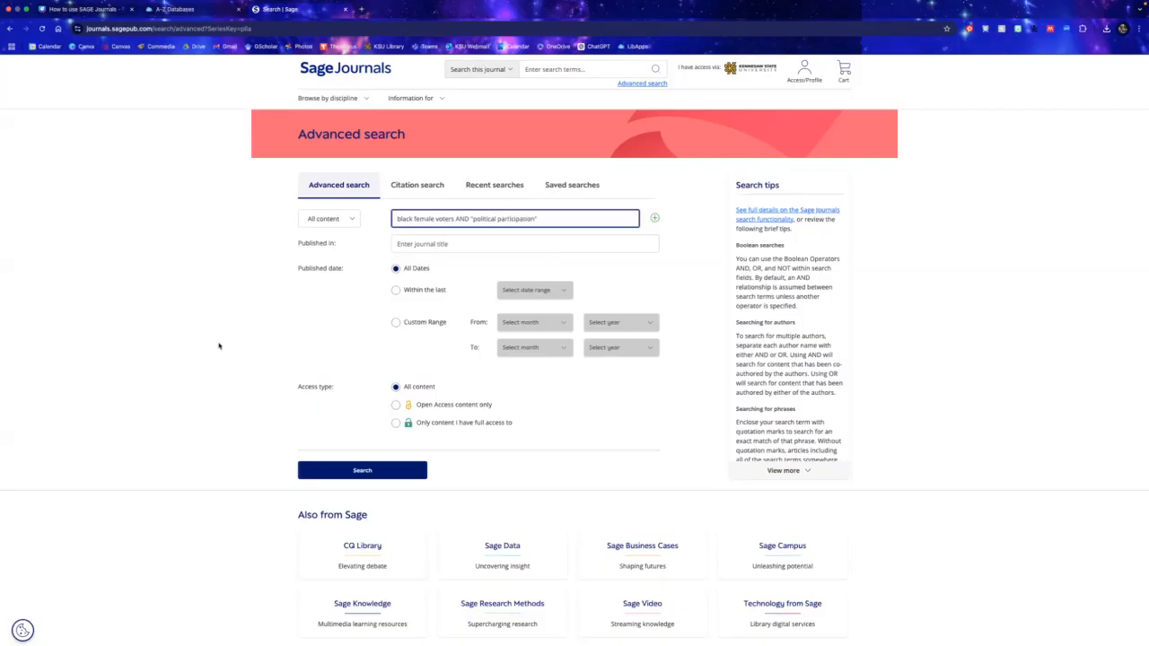
left_click(218, 346)
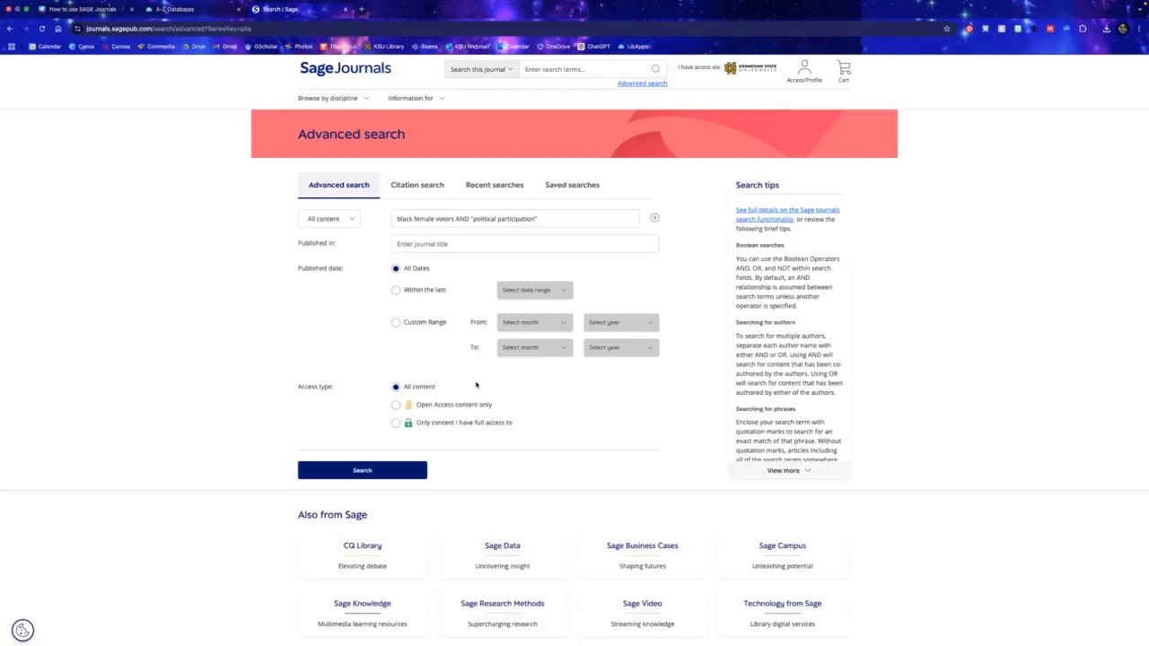
left_click(396, 422)
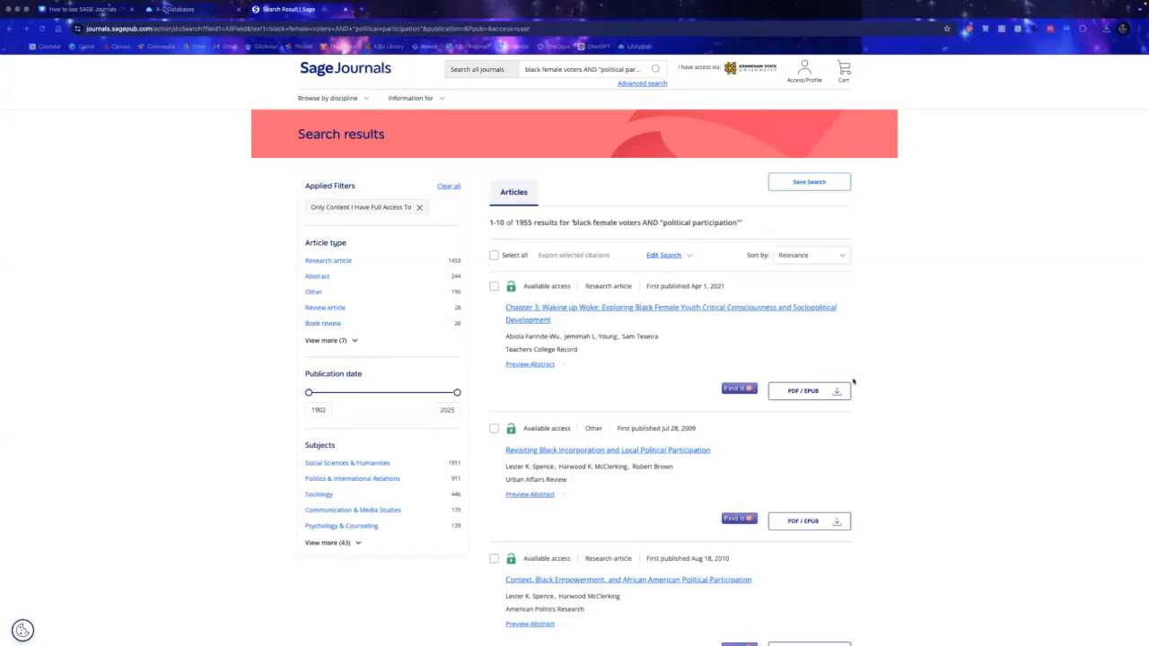
- Open the article "Revisiting Black Incorporation and Local Political Participation" from the advanced search results
scroll(933, 455, "down", 1)
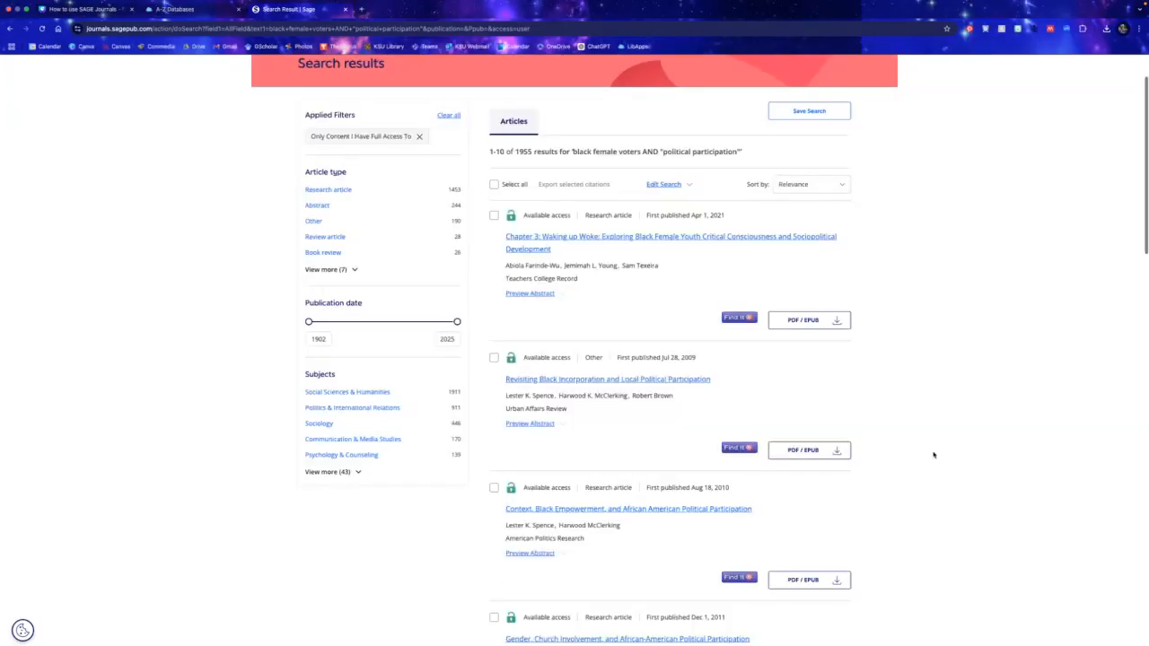
scroll(934, 455, "down", 1)
left_click(636, 367)
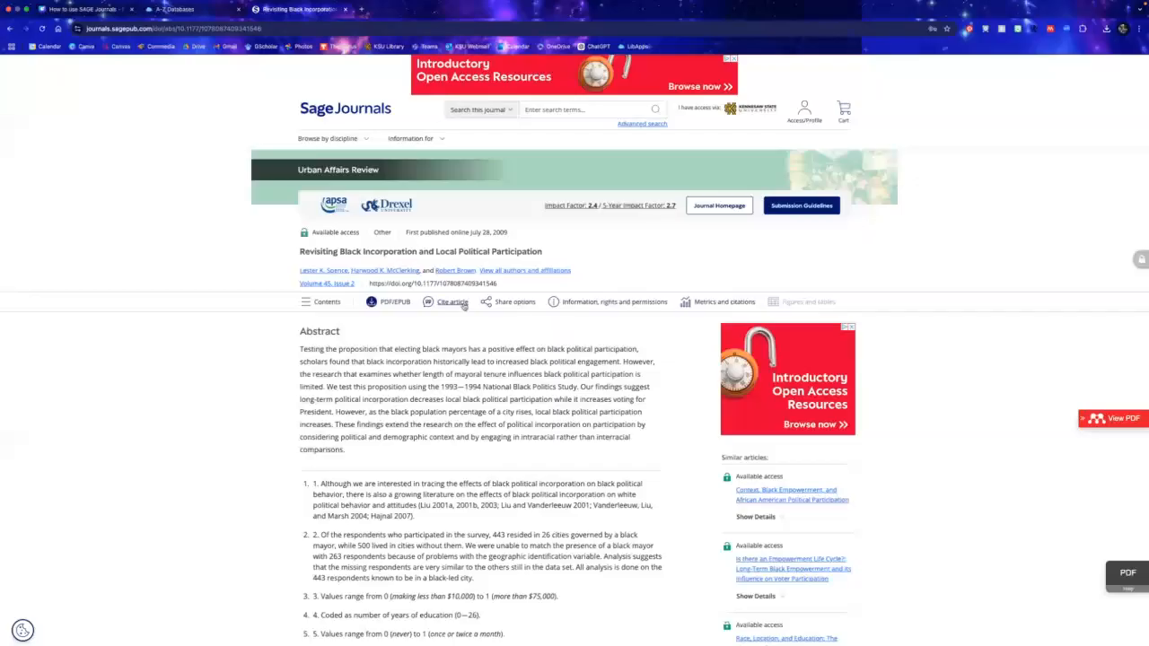
- Review the article's citation and citation manager options, as well as its sharing options
left_click(453, 302)
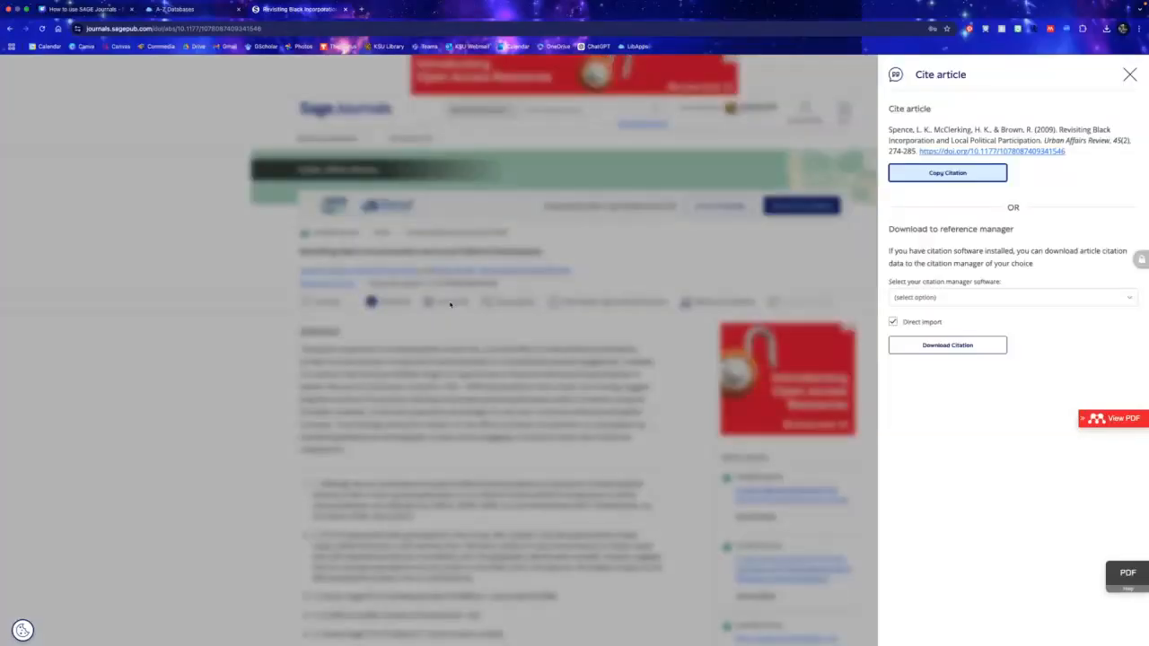
left_click(958, 297)
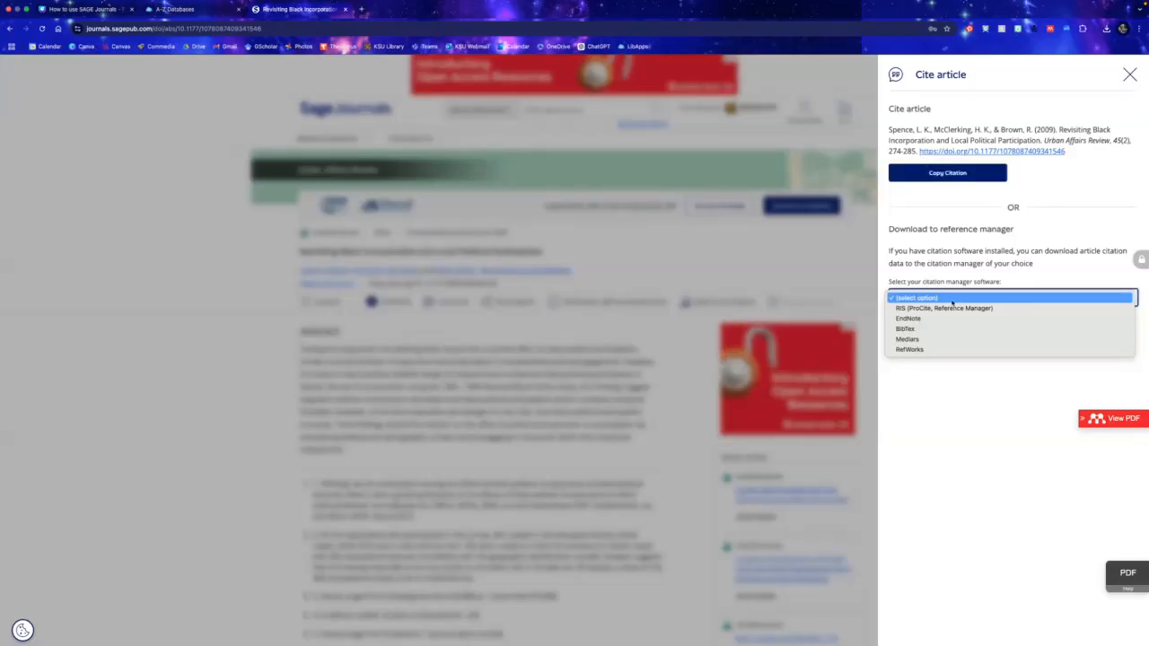
left_click(941, 351)
left_click(566, 402)
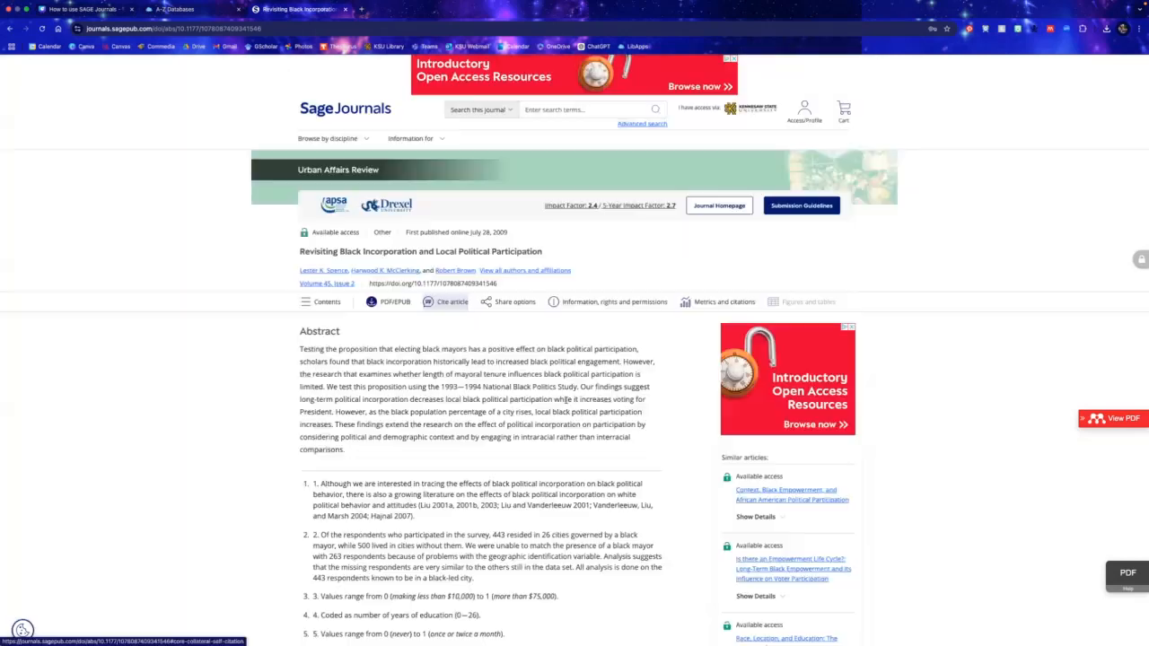
left_click(503, 301)
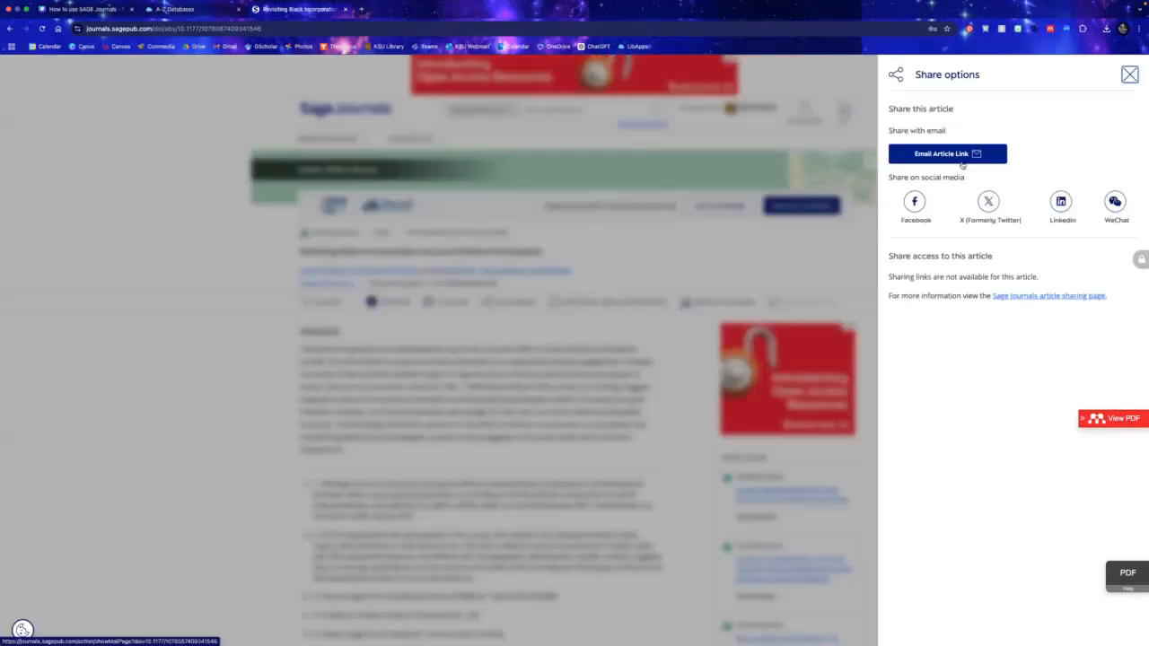
left_click(541, 420)
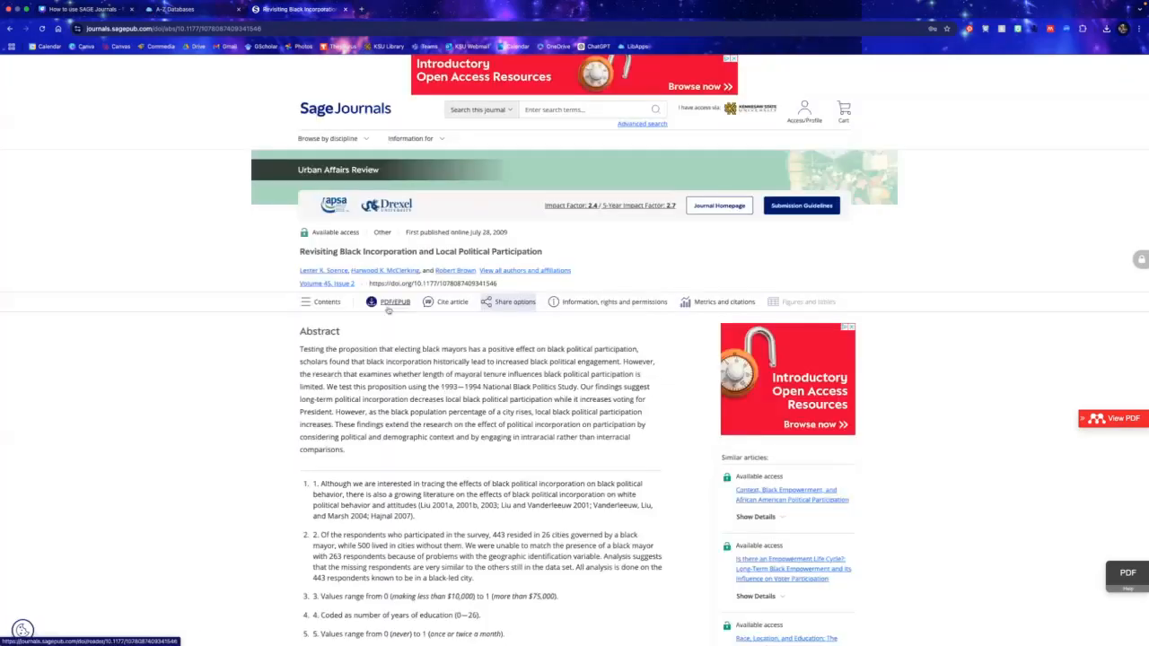